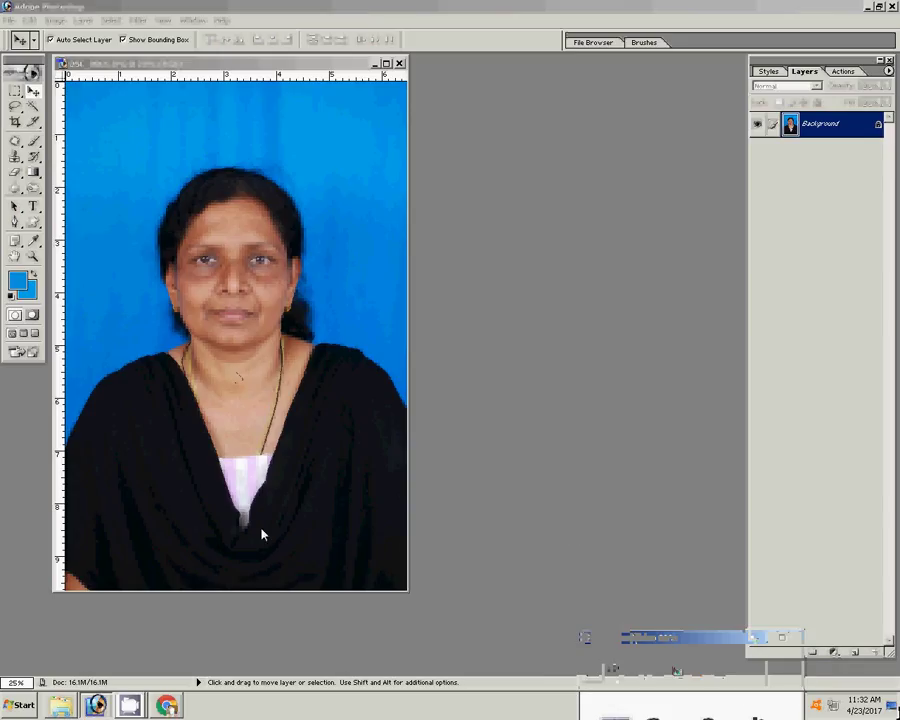
# Step: Zoom in twice on the portrait's face to 66.7% and select the Background layer
pyautogui.press('z')
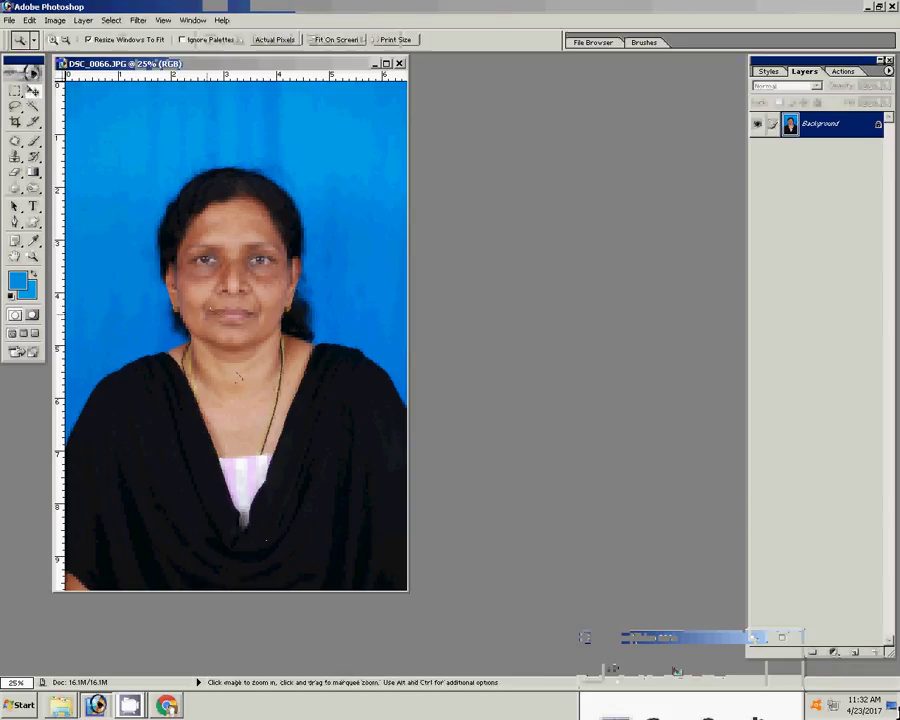
pyautogui.click(207, 311)
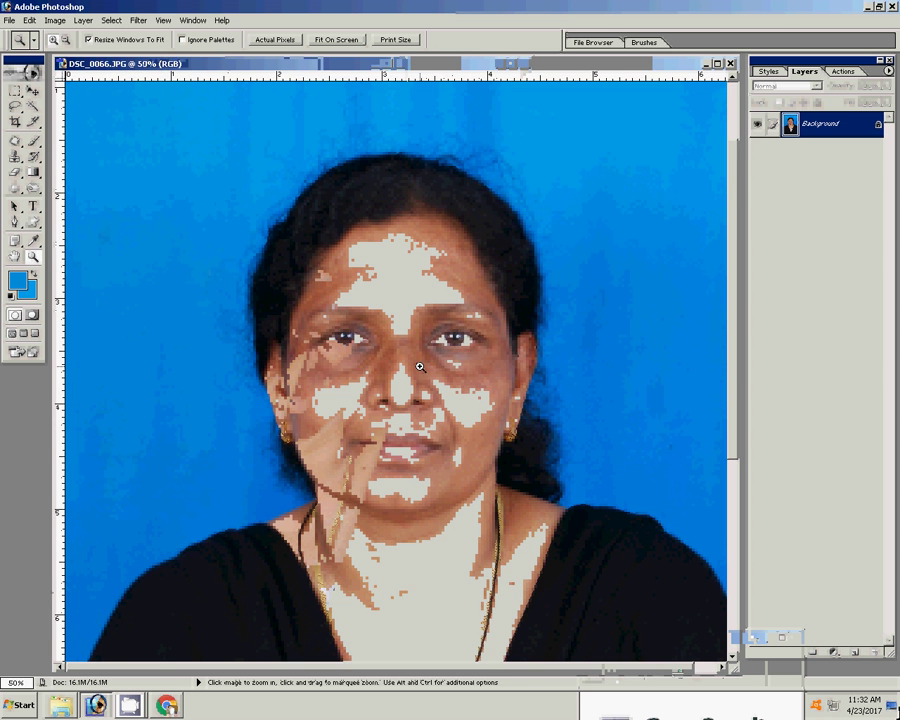
pyautogui.click(420, 367)
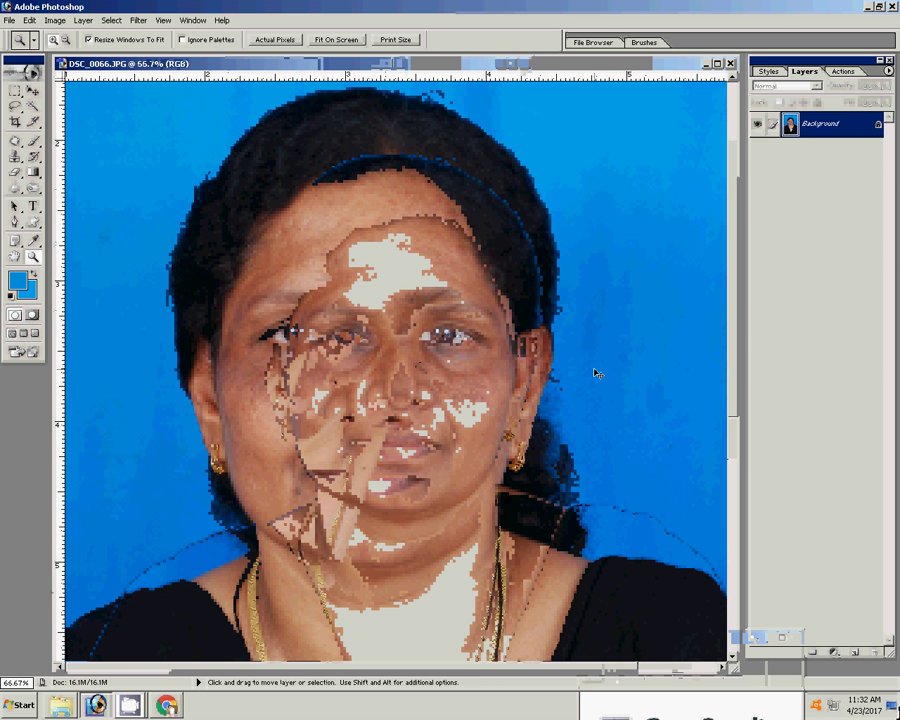
pyautogui.click(810, 152)
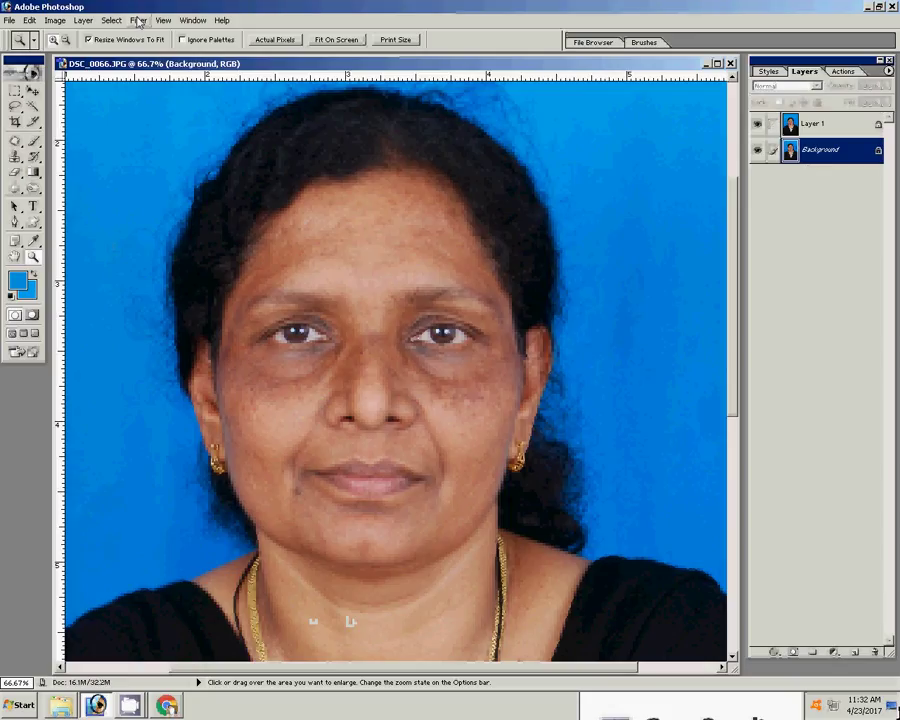
# Step: Run the Neat Image Magic Pro filter on the Background with Graininess set to 99
pyautogui.click(138, 20)
pyautogui.moveTo(200, 269)
pyautogui.click(300, 269)
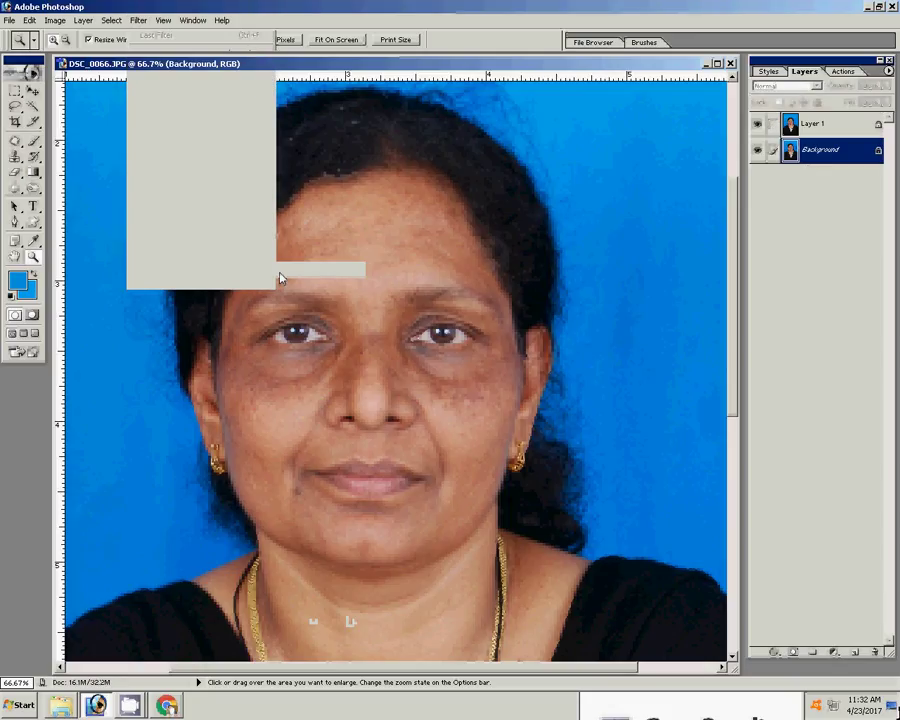
pyautogui.moveTo(509, 307); pyautogui.dragTo(482, 313)
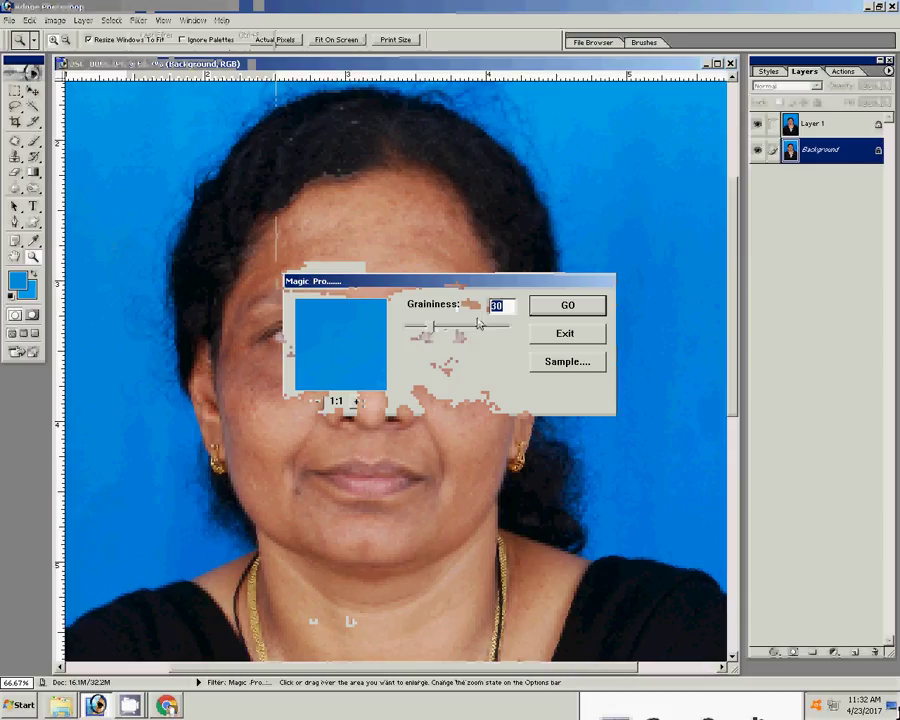
pyautogui.write('99')
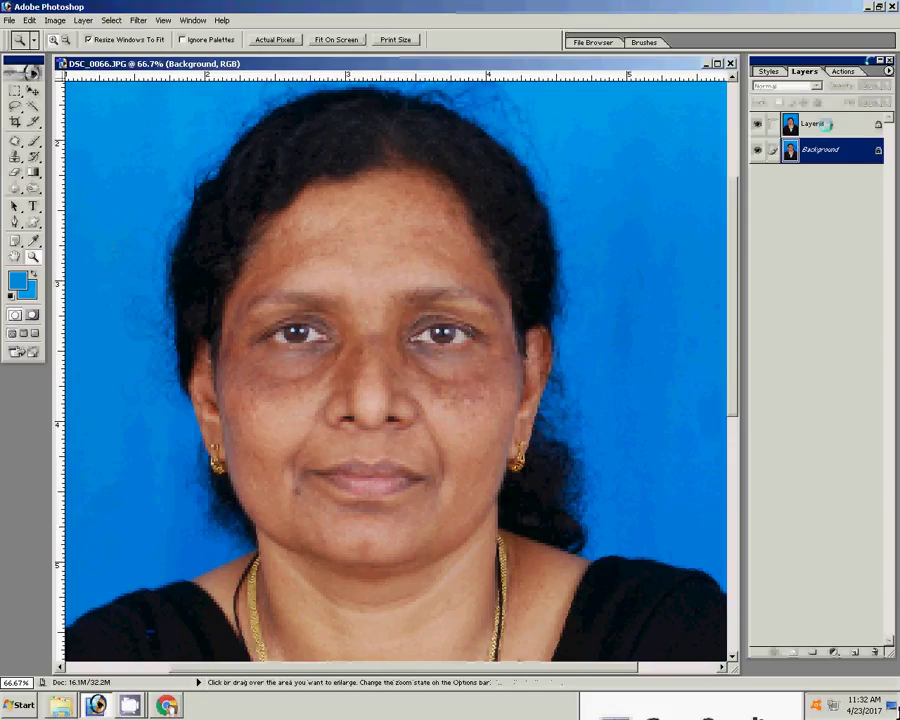
# Step: Erase Layer 1 over the face and neck with an 80 px eraser at 66% opacity
pyautogui.press('e')
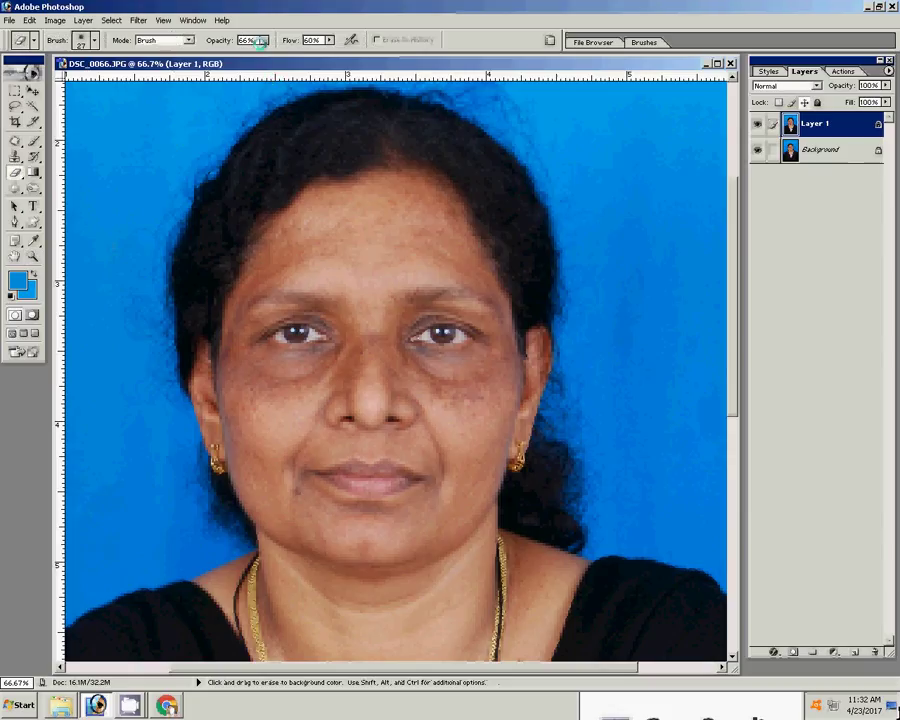
pyautogui.press(']')
pyautogui.press(']')
pyautogui.press(']')
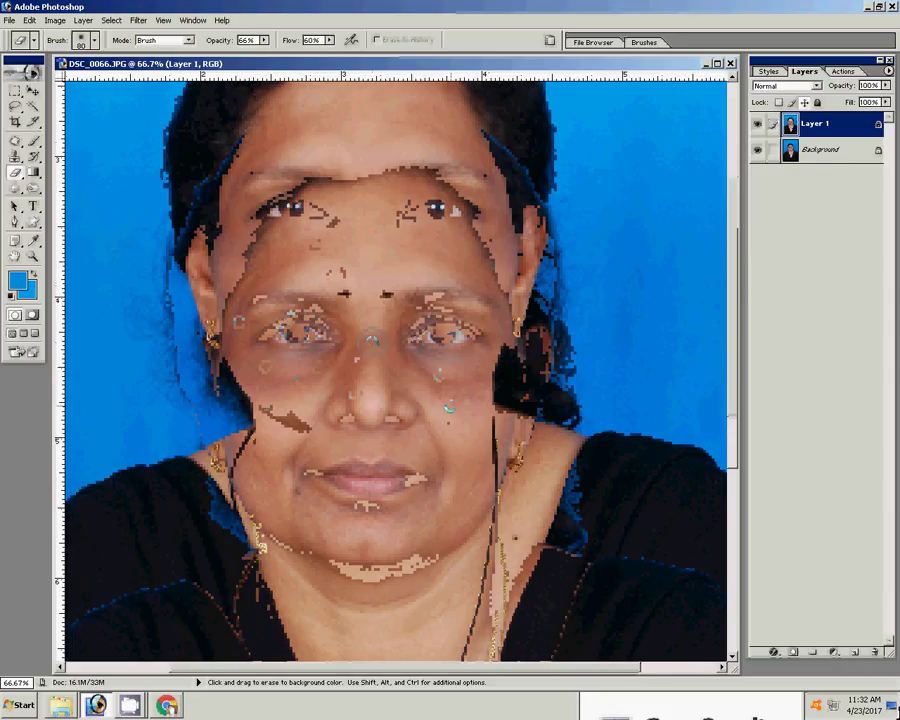
pyautogui.press('space')
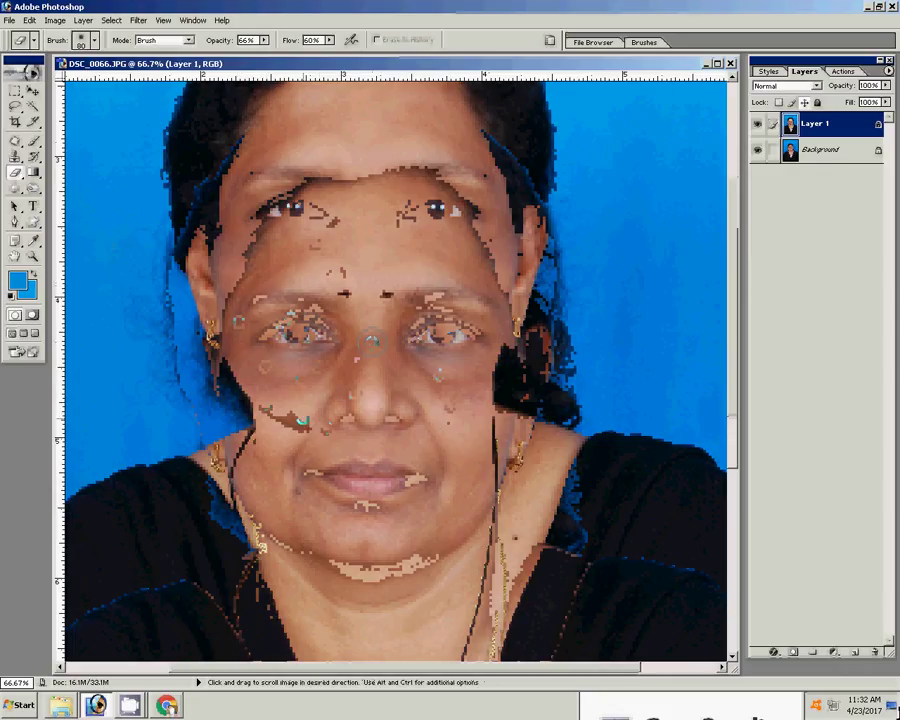
pyautogui.moveTo(302, 422); pyautogui.dragTo(290, 282)
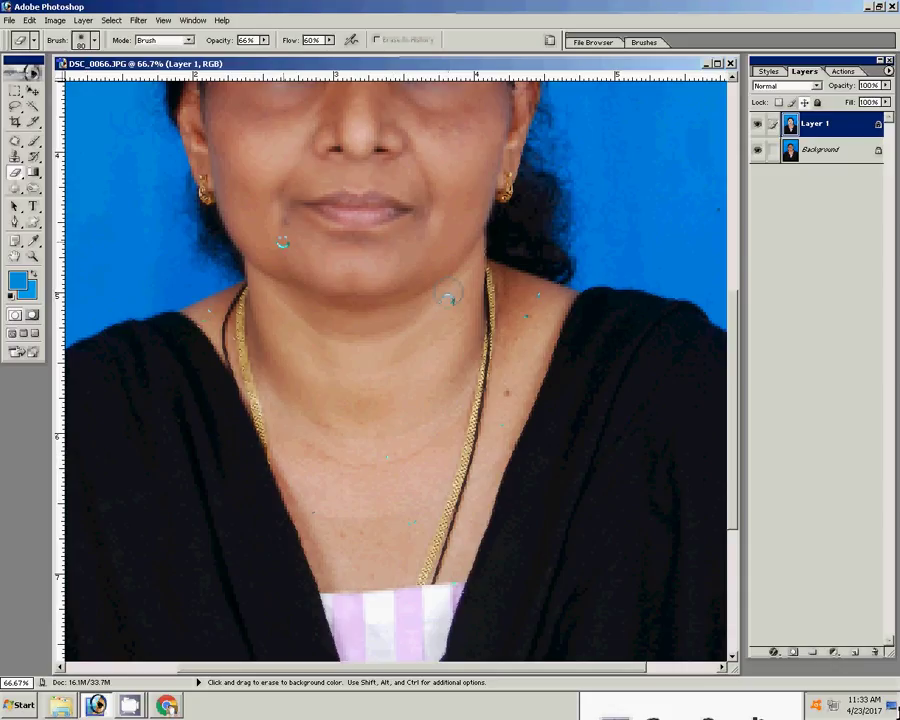
pyautogui.scroll(5, 449, 296)
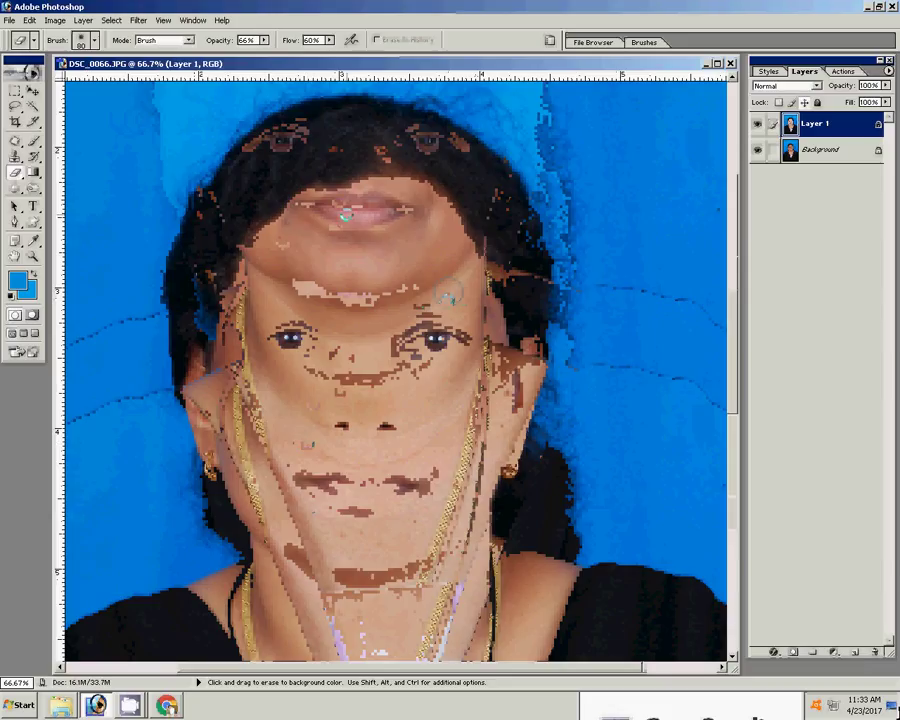
# Step: Merge Layer 1 down into the Background and fit the portrait on screen
pyautogui.click(83, 20)
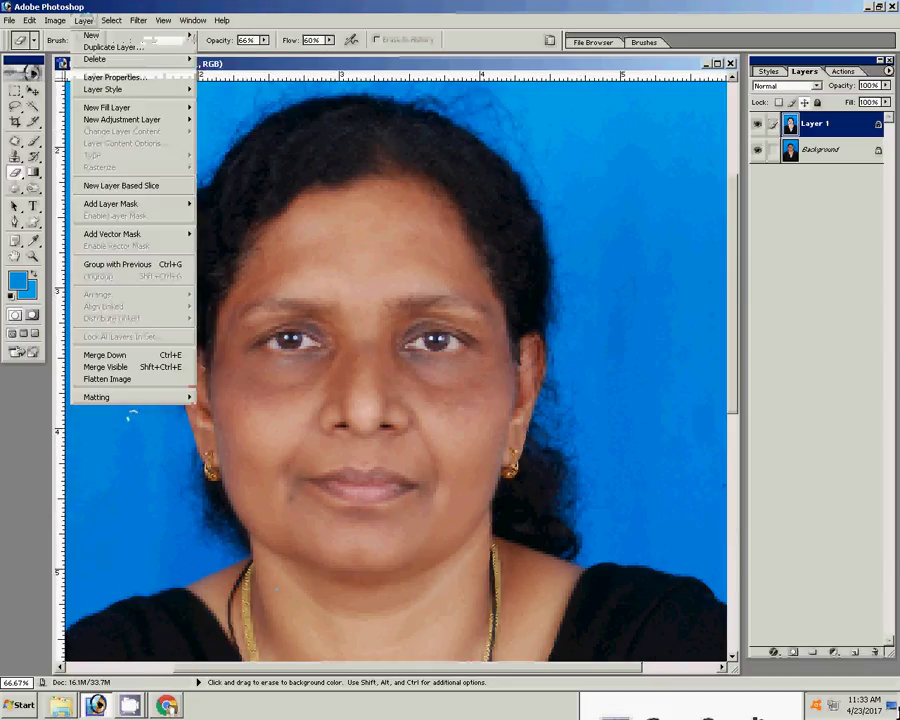
pyautogui.click(113, 355)
pyautogui.press('z')
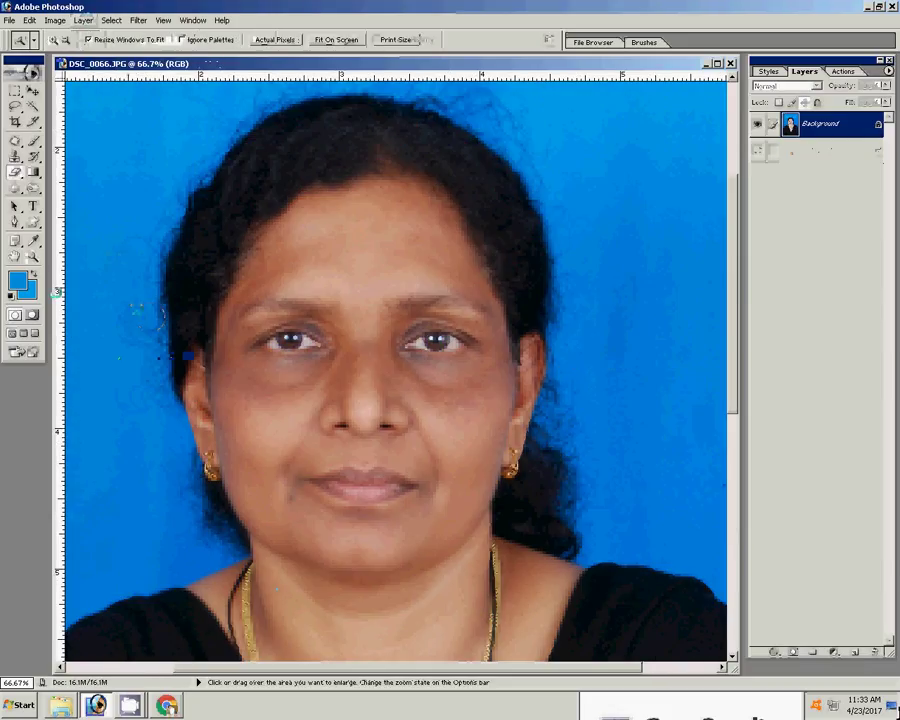
pyautogui.click(318, 318)
pyautogui.rightClick(336, 327)
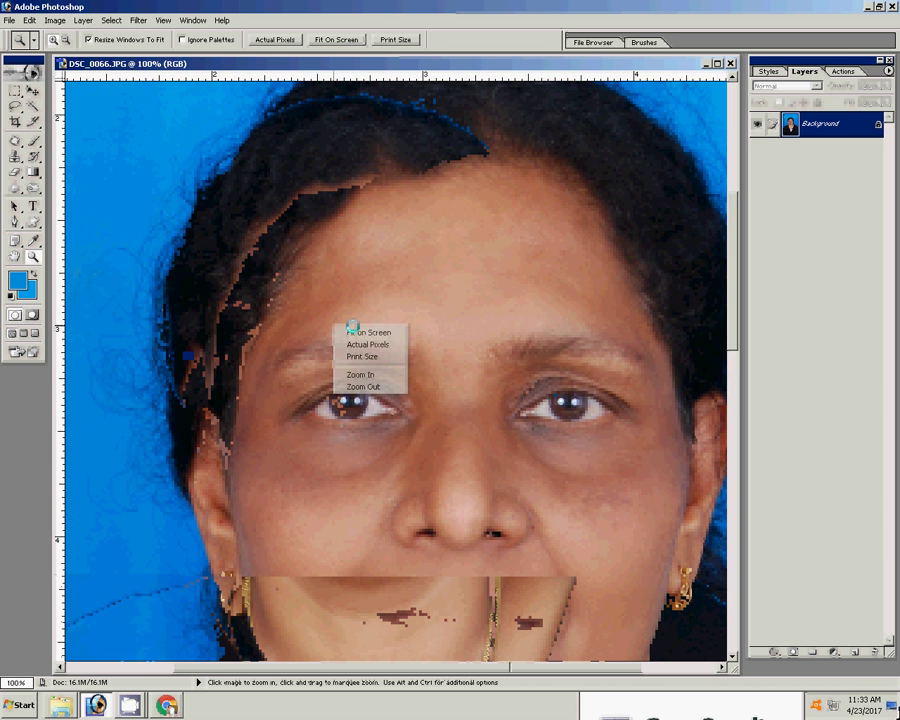
pyautogui.click(356, 331)
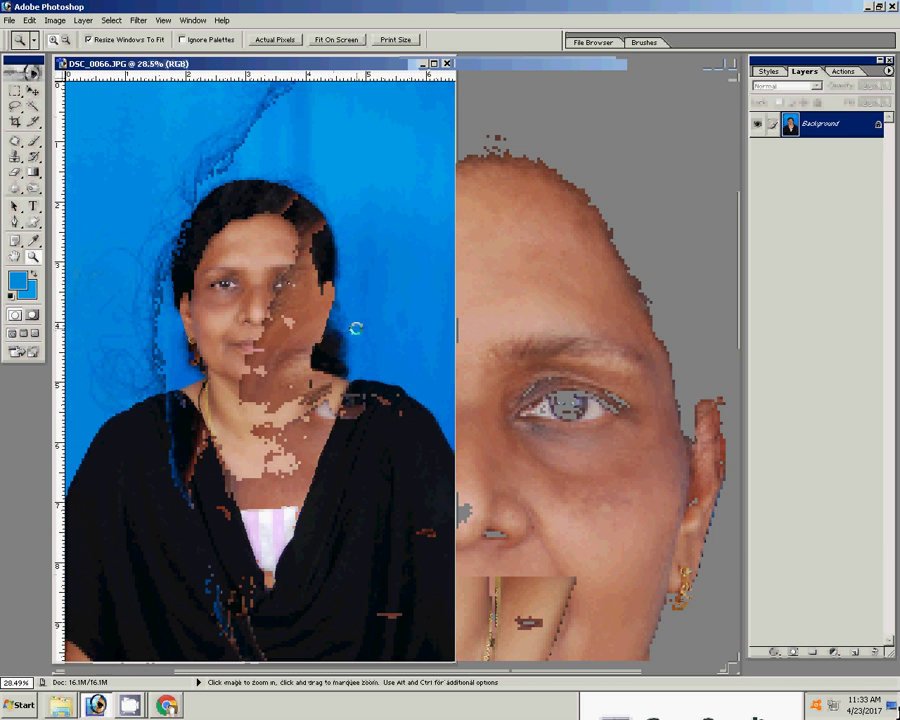
# Step: Crop the head and shoulders to 3.4 × 4.4 cm at 300 pixels/inch
pyautogui.click(14, 121)
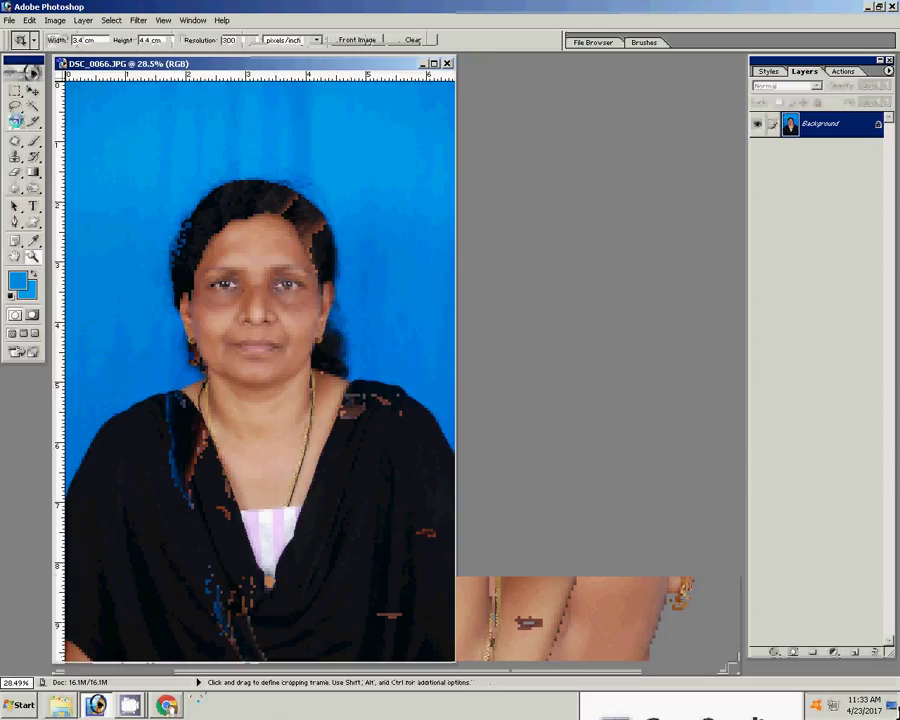
pyautogui.moveTo(96, 151); pyautogui.dragTo(431, 577)
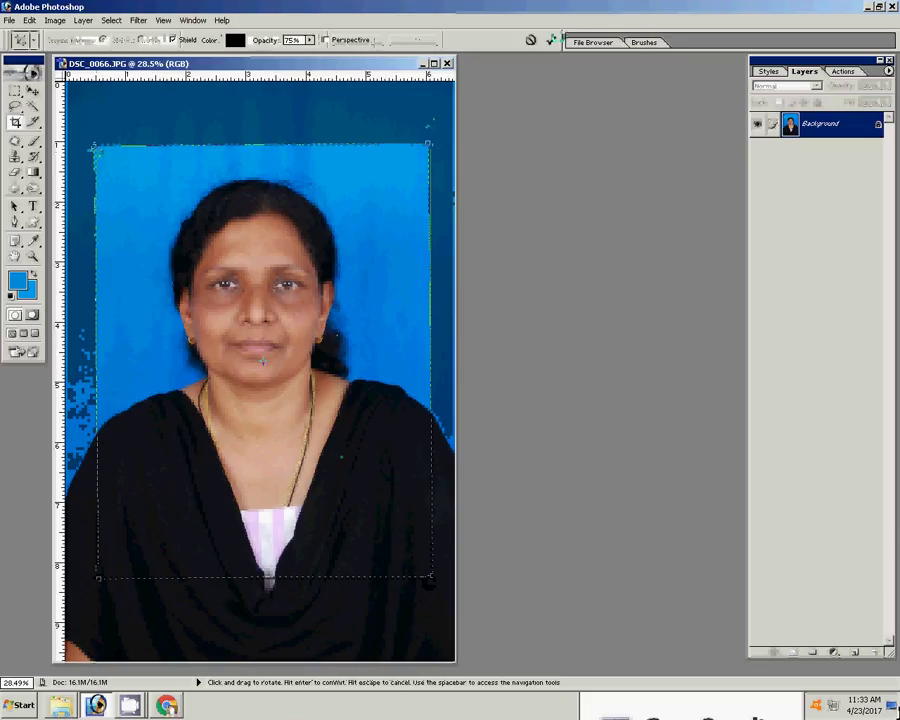
pyautogui.press('Return')
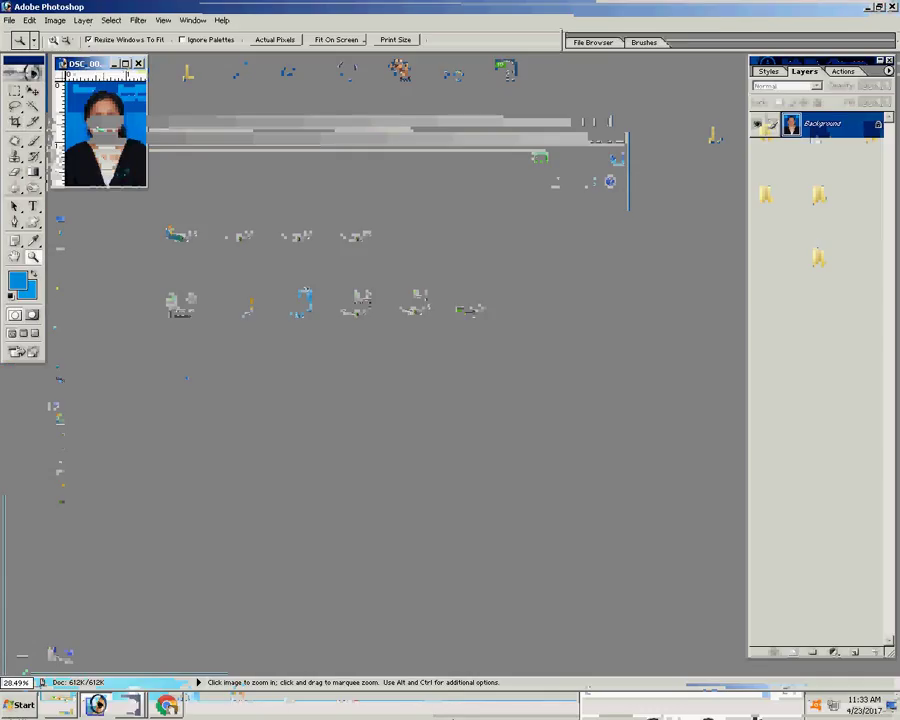
# Step: Fit the cropped portrait on screen and apply Color Balance 0, −16, −12 to the midtones
pyautogui.rightClick(102, 124)
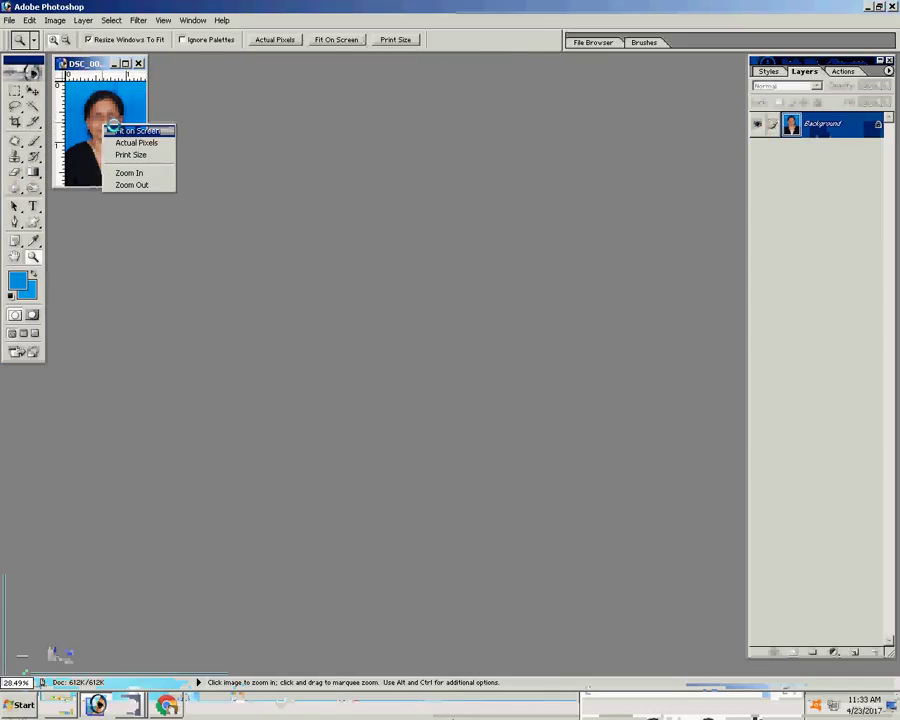
pyautogui.click(118, 130)
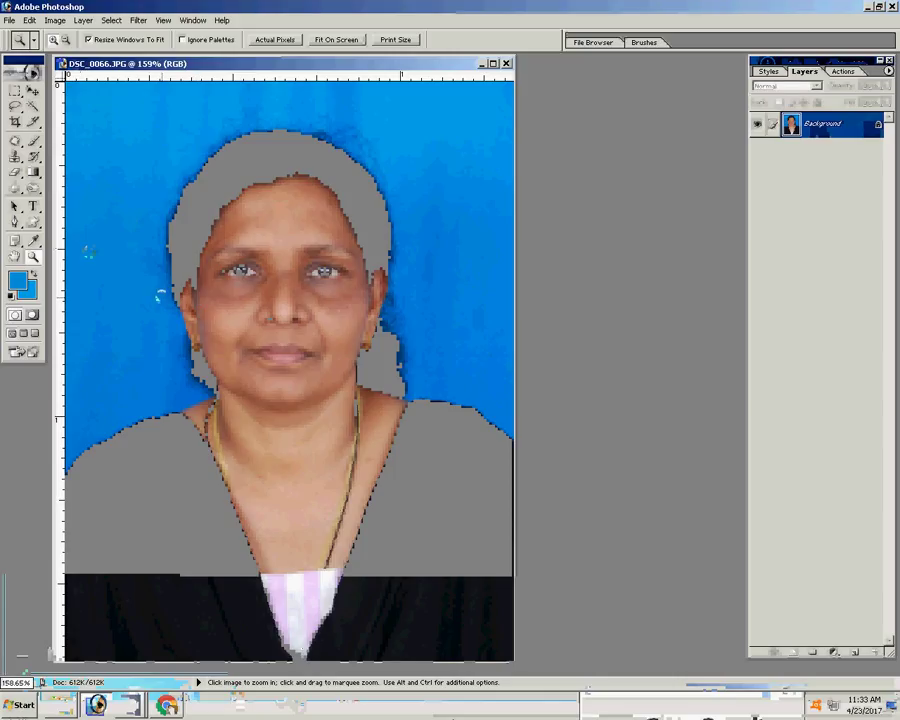
pyautogui.click(55, 20)
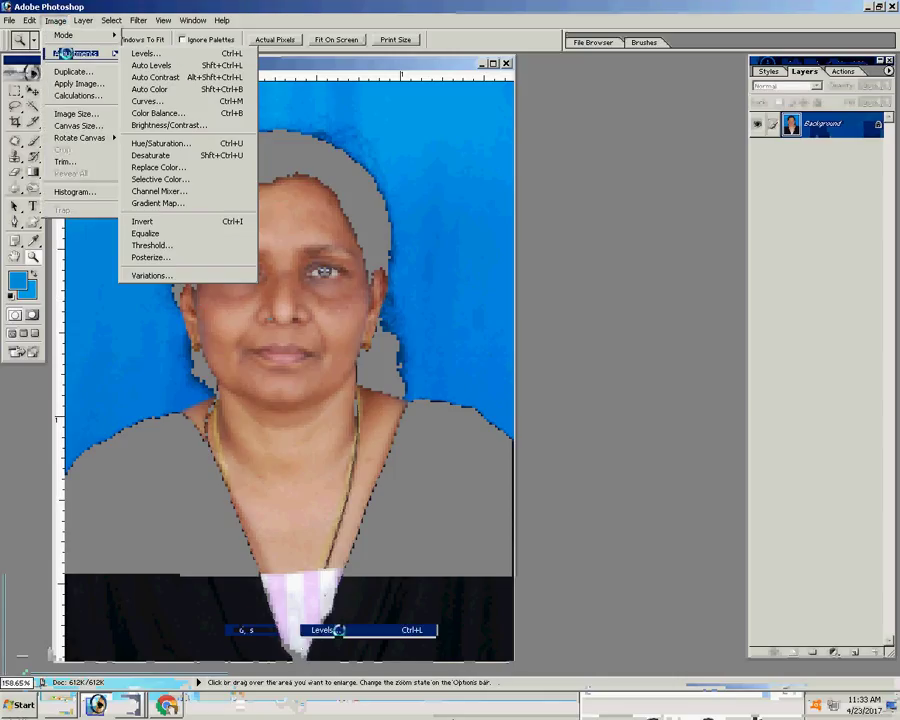
pyautogui.moveTo(76, 53)
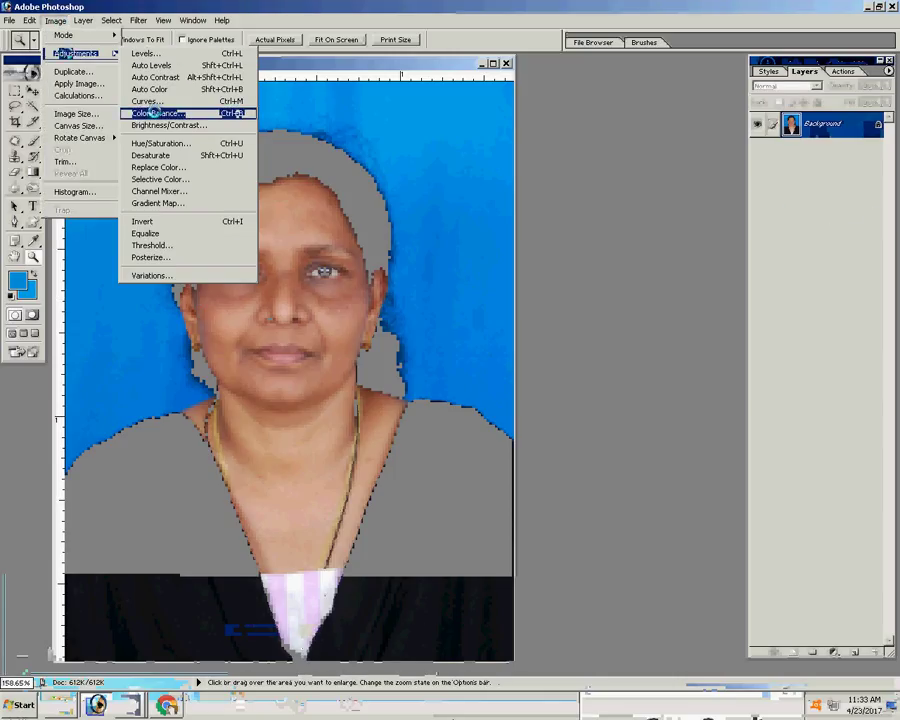
pyautogui.click(158, 113)
pyautogui.moveTo(707, 307); pyautogui.dragTo(704, 290)
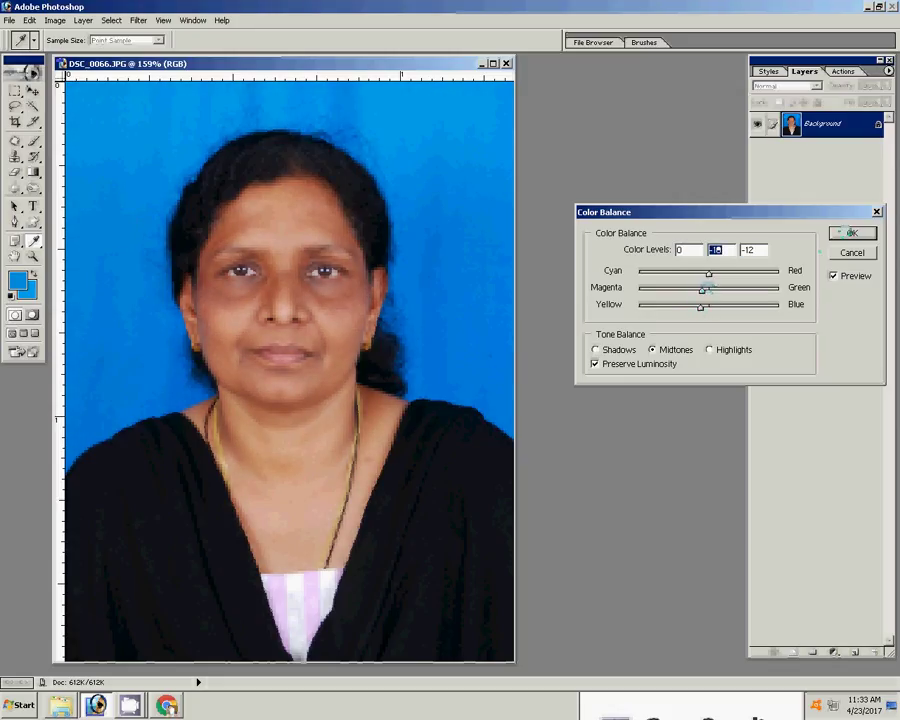
pyautogui.click(851, 232)
# Step: Zoom in twice on the face to 300%
pyautogui.press('z')
pyautogui.click(290, 360)
pyautogui.click(376, 366)
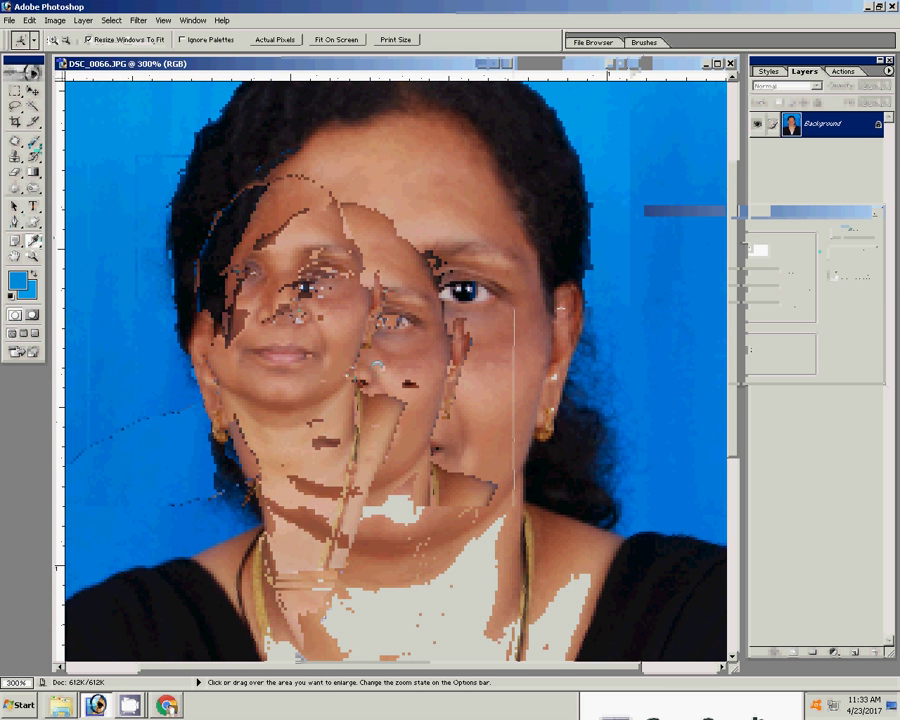
# Step: Sample the cheek's skin tone as the paint colour and set a 17 px brush
pyautogui.press('i')
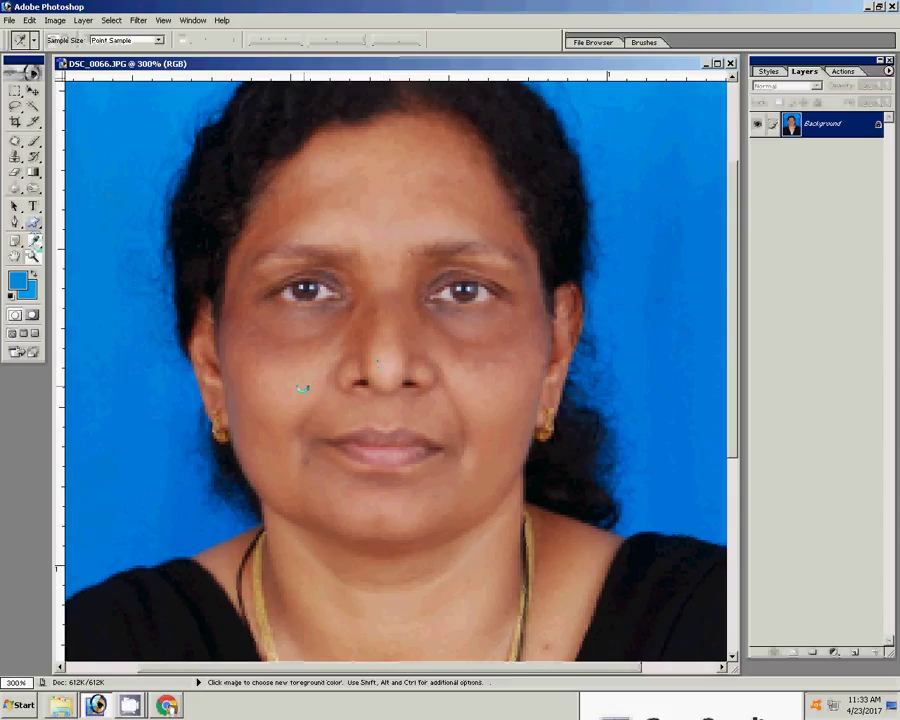
pyautogui.click(297, 381)
pyautogui.press('b')
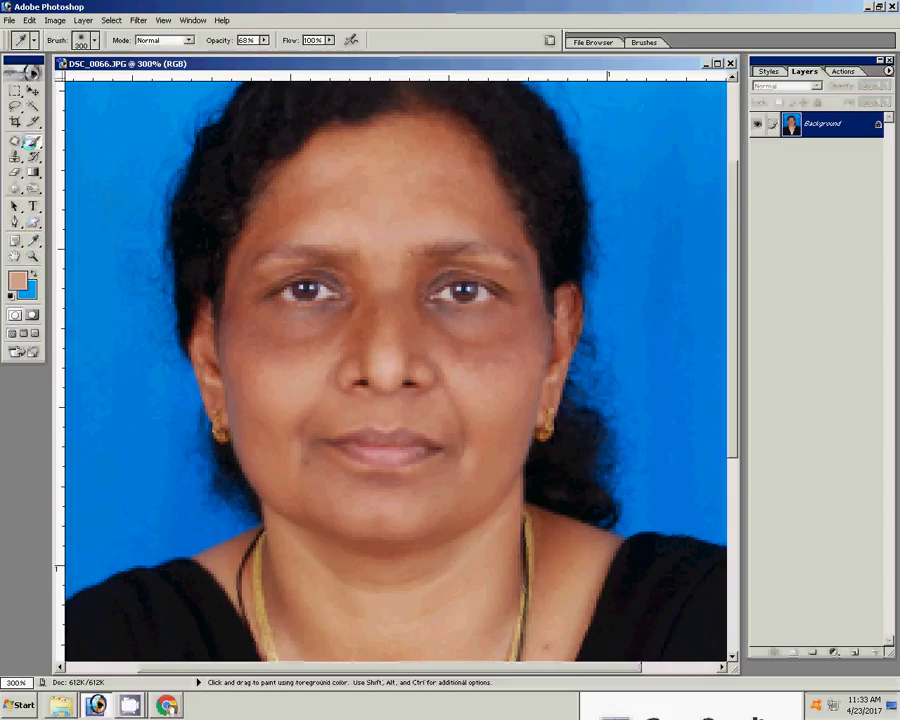
pyautogui.rightClick(333, 313)
pyautogui.click(350, 337)
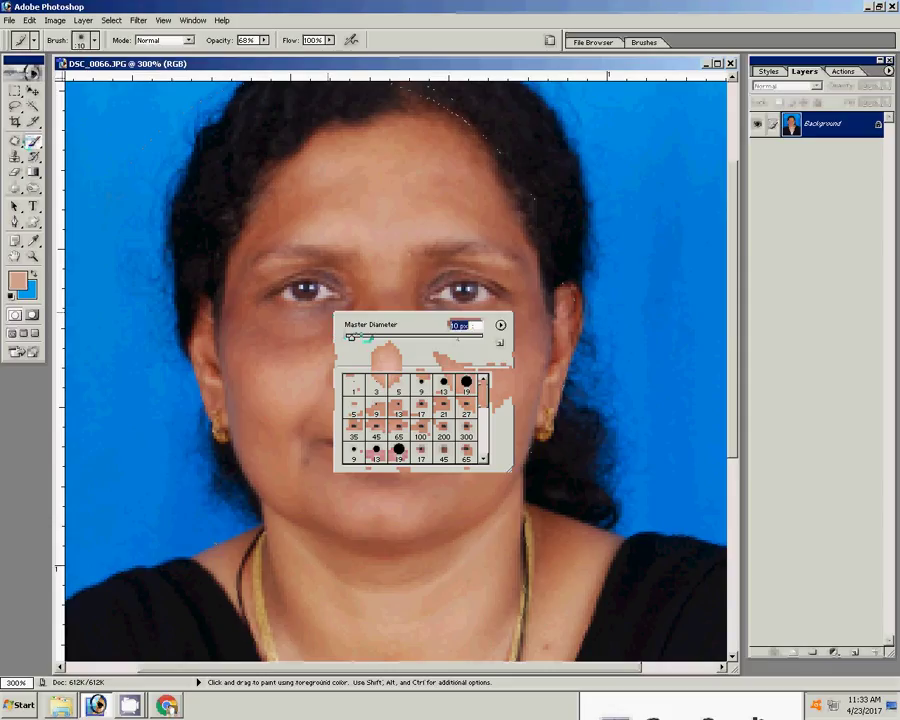
pyautogui.moveTo(350, 337); pyautogui.dragTo(355, 337)
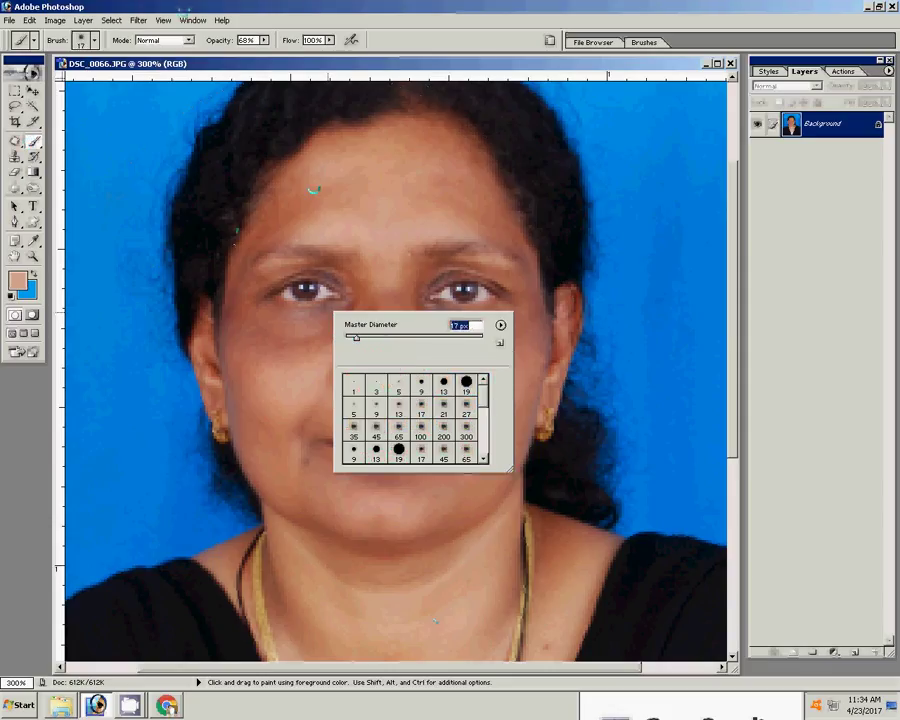
pyautogui.click(329, 40)
# Step: Set the brush flow to 67% and opacity to 22%
pyautogui.moveTo(330, 55); pyautogui.dragTo(305, 59)
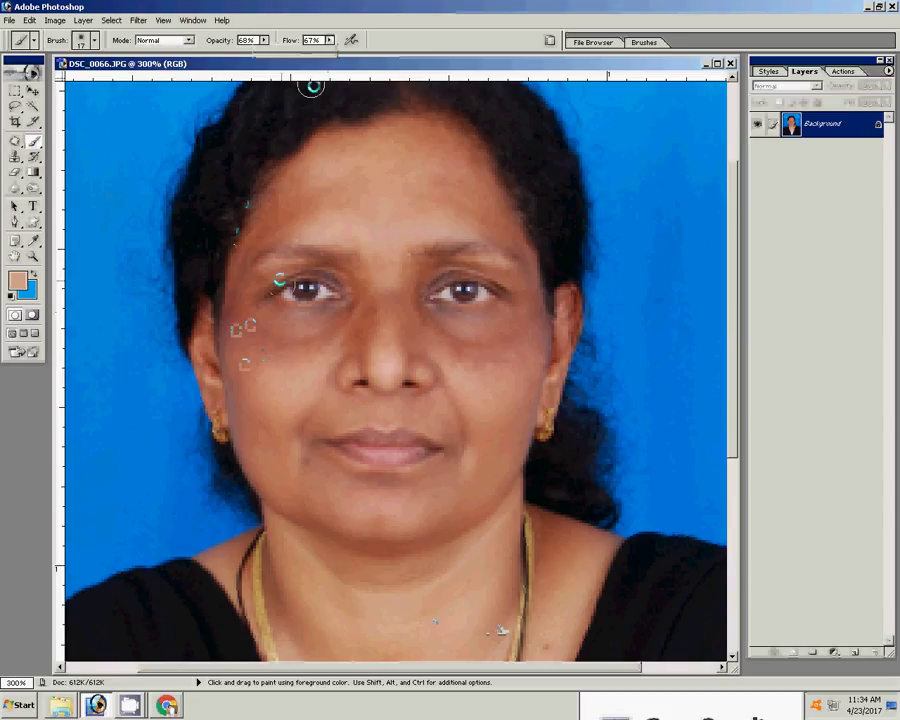
pyautogui.press('6')
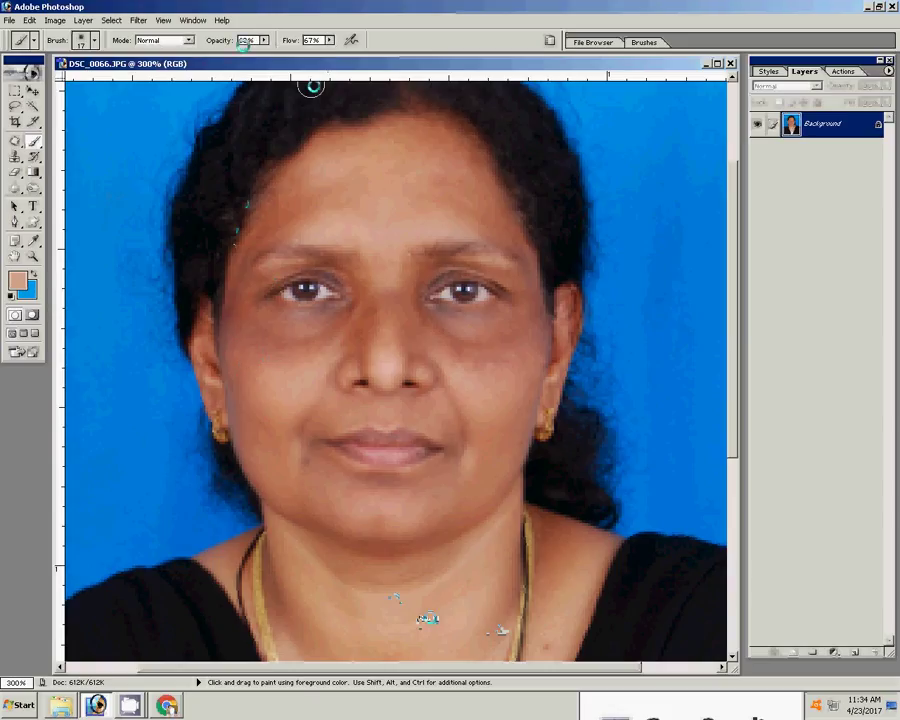
pyautogui.press('2')
pyautogui.press('2')
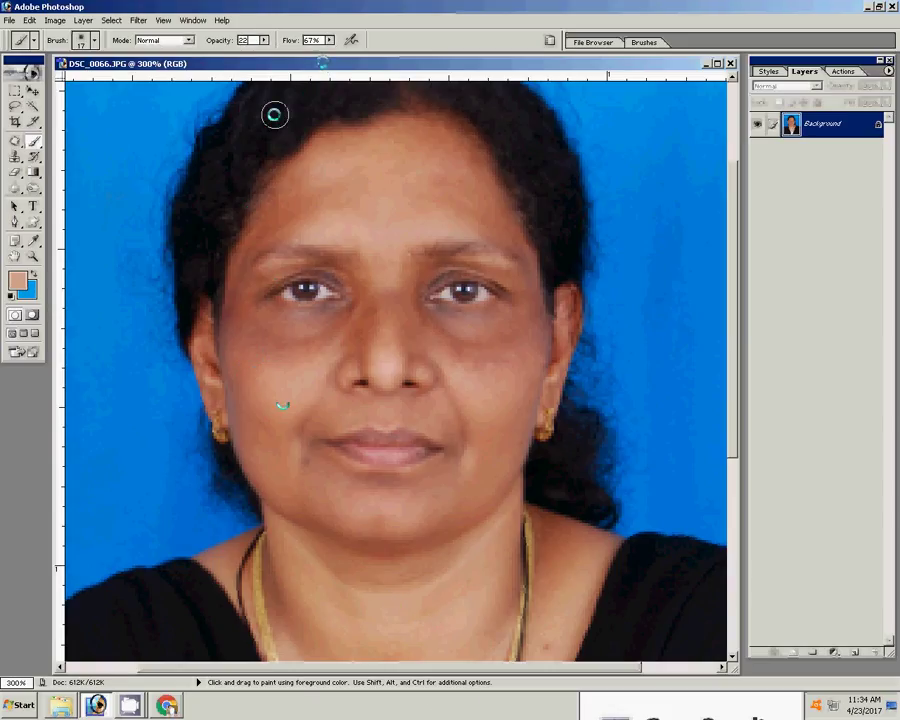
pyautogui.press('Return')
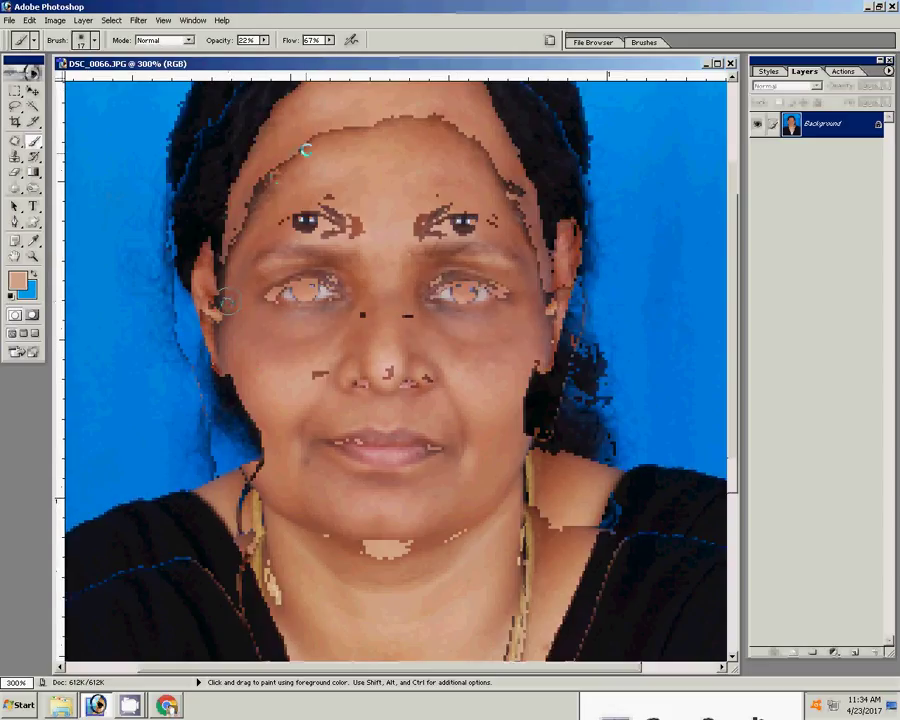
# Step: Fit the whole photo on screen
pyautogui.press('z')
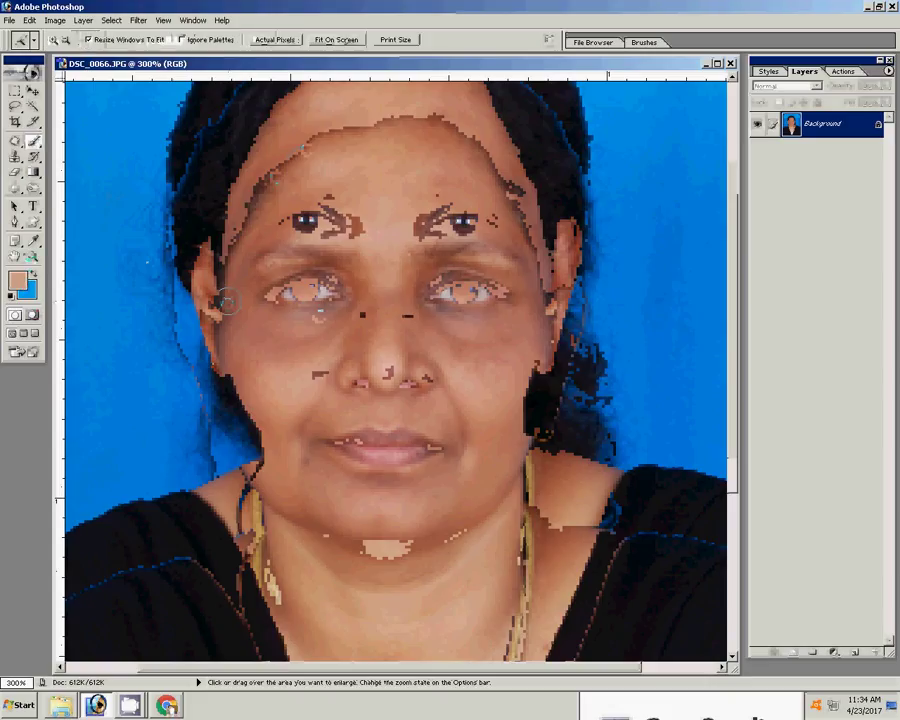
pyautogui.rightClick(390, 300)
pyautogui.click(413, 308)
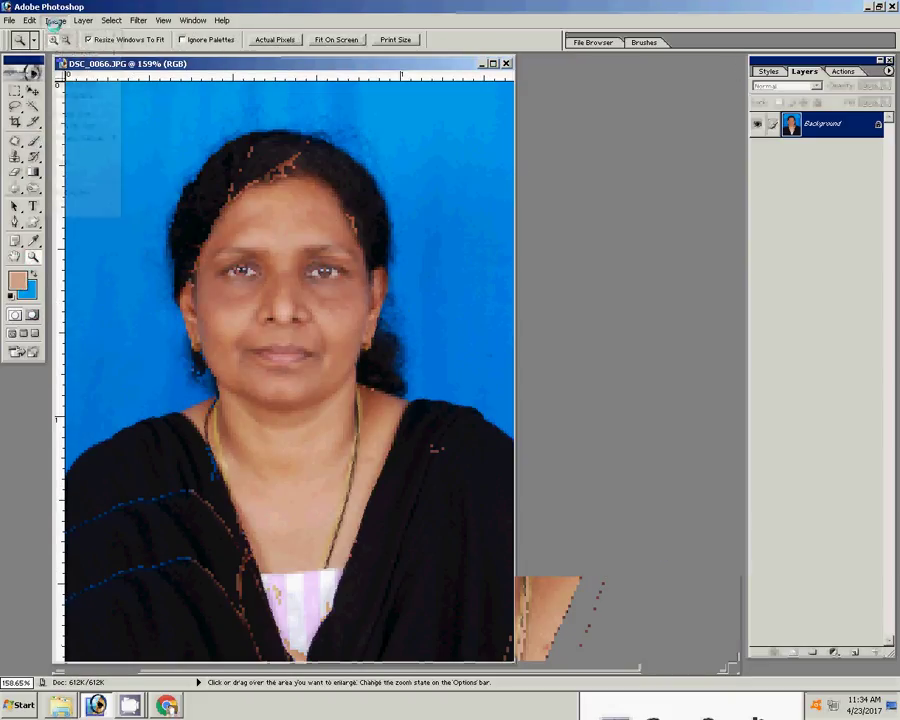
# Step: Apply a Selective Color correction of Black +8% to the Blacks range
pyautogui.click(55, 20)
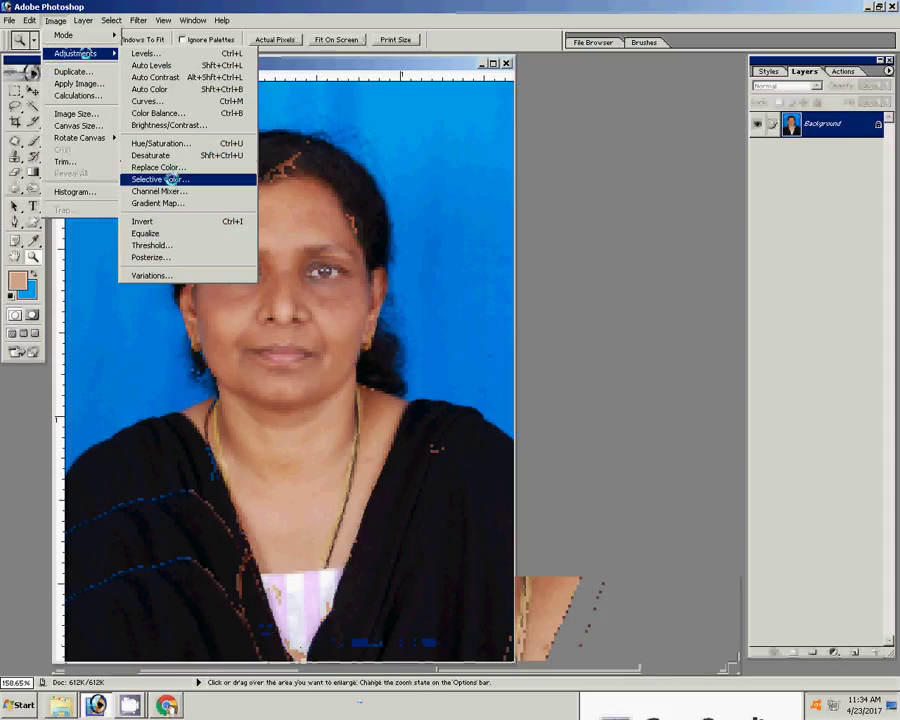
pyautogui.click(172, 178)
pyautogui.click(420, 277)
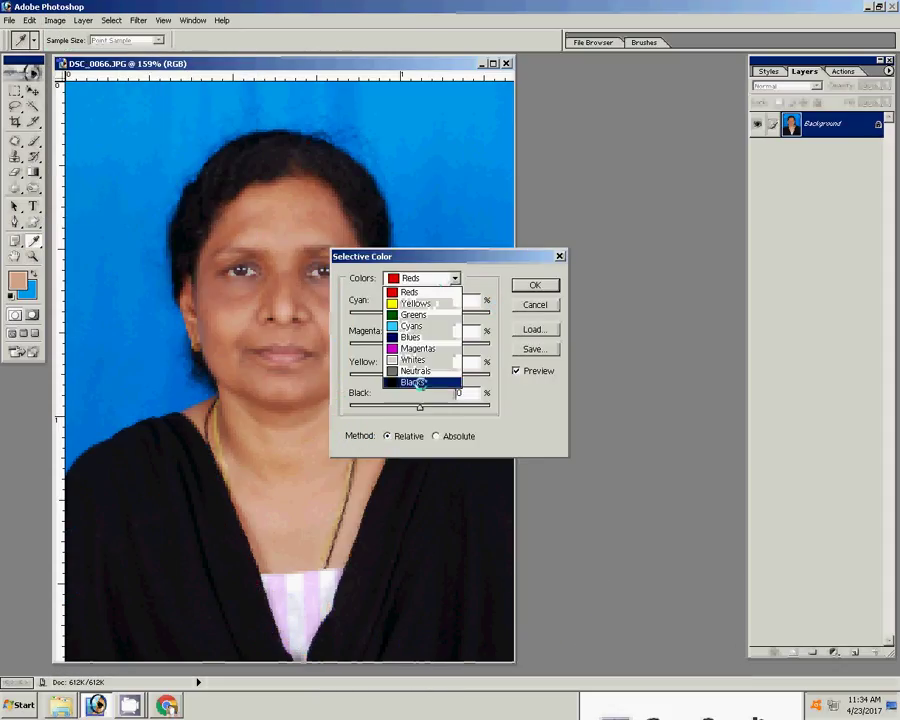
pyautogui.click(418, 380)
pyautogui.moveTo(422, 407); pyautogui.dragTo(425, 407)
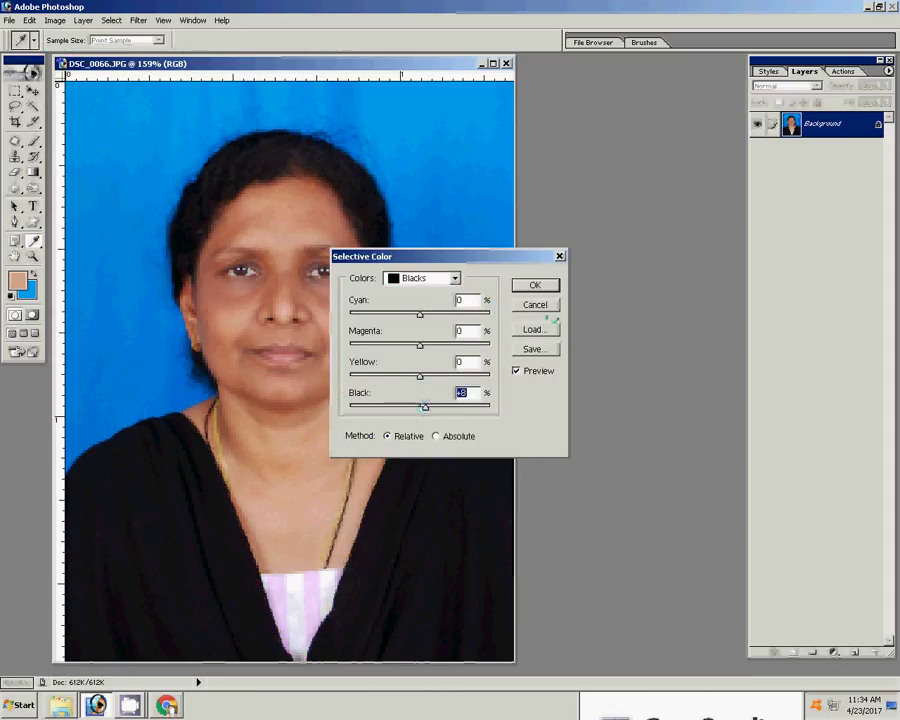
pyautogui.click(532, 285)
# Step: Show the Actions panel with the list of recorded actions
pyautogui.press('z')
pyautogui.click(84, 20)
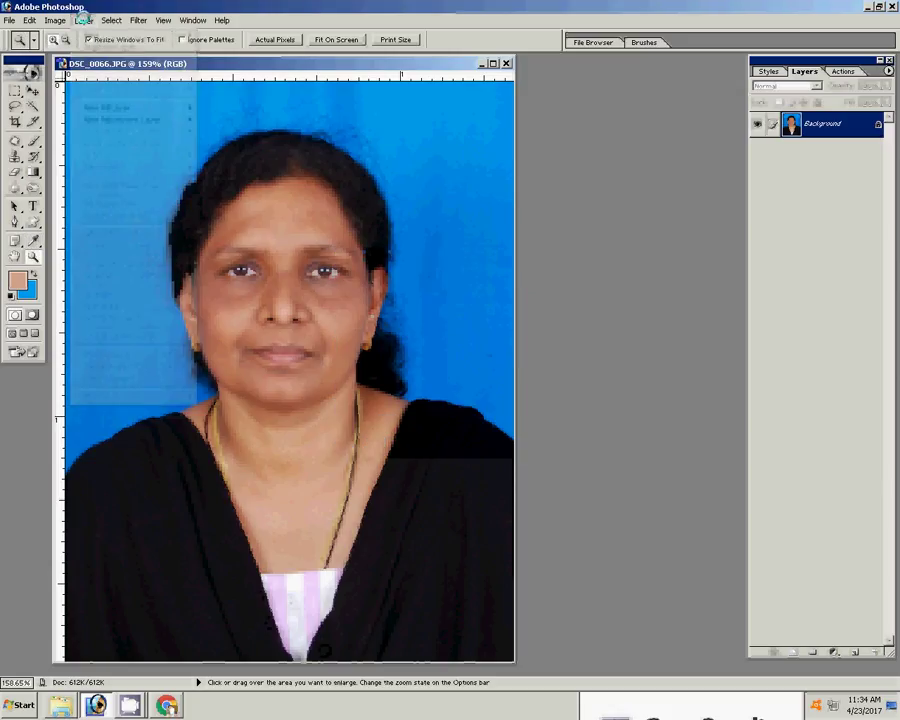
pyautogui.click(476, 243)
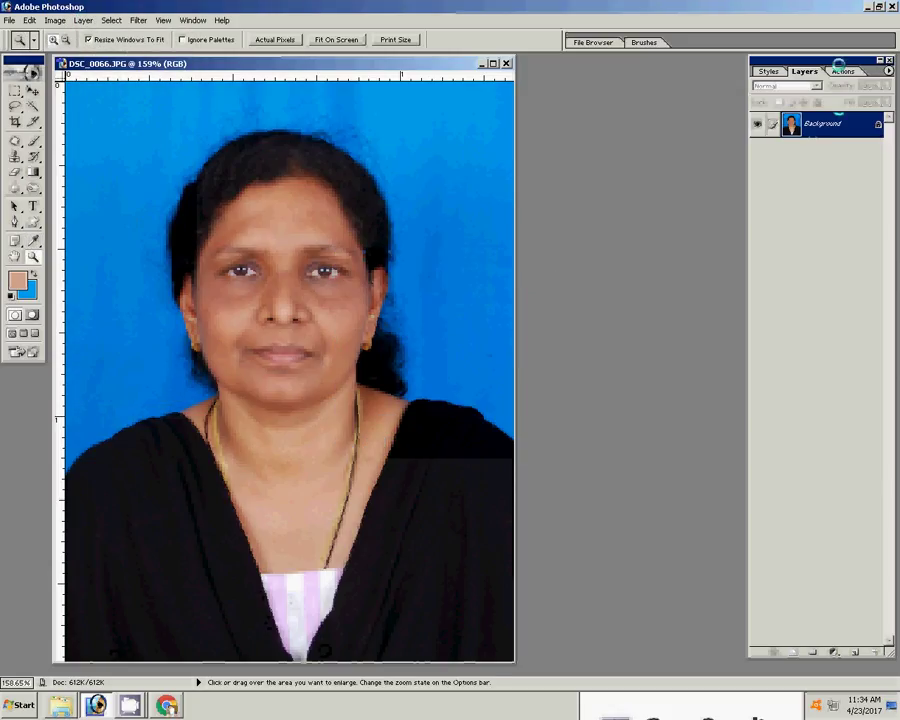
pyautogui.click(840, 70)
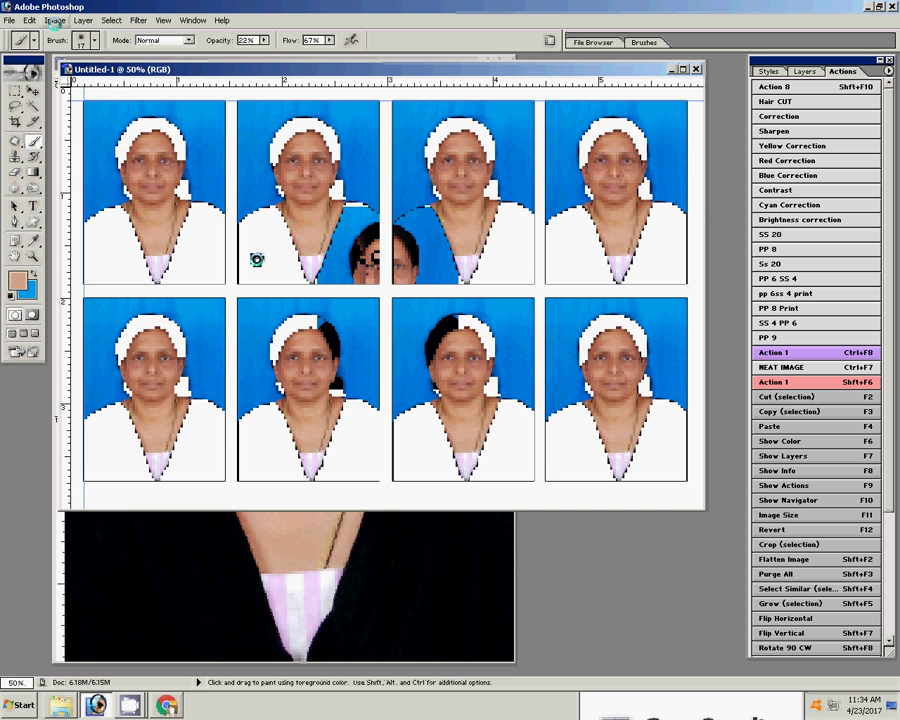
# Step: Rotate the 8-up sheet's canvas 90° clockwise
pyautogui.click(55, 20)
pyautogui.moveTo(90, 149)
pyautogui.click(147, 149)
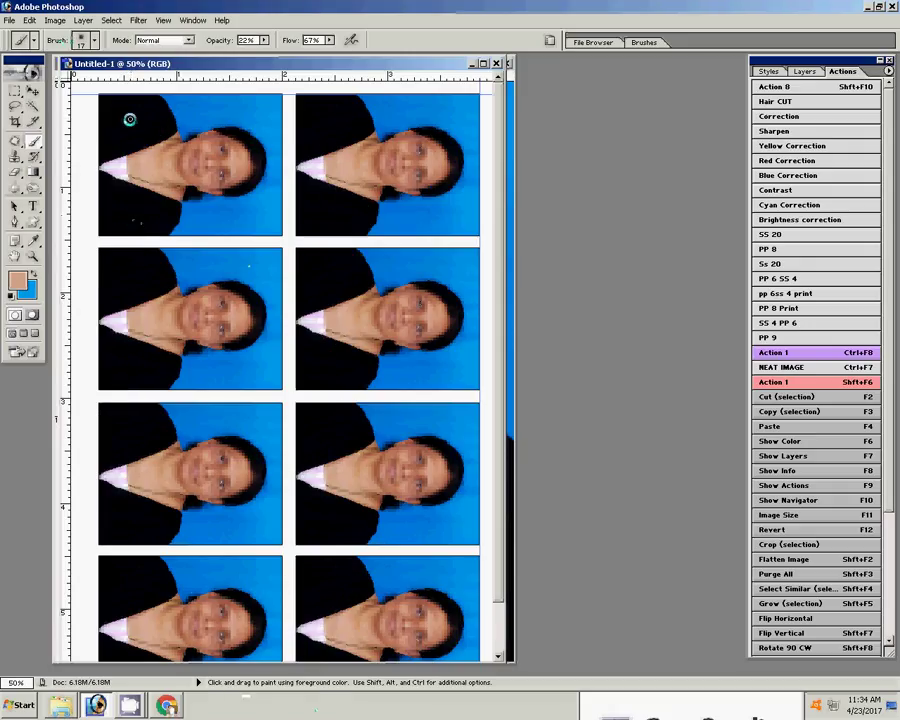
pyautogui.click(9, 20)
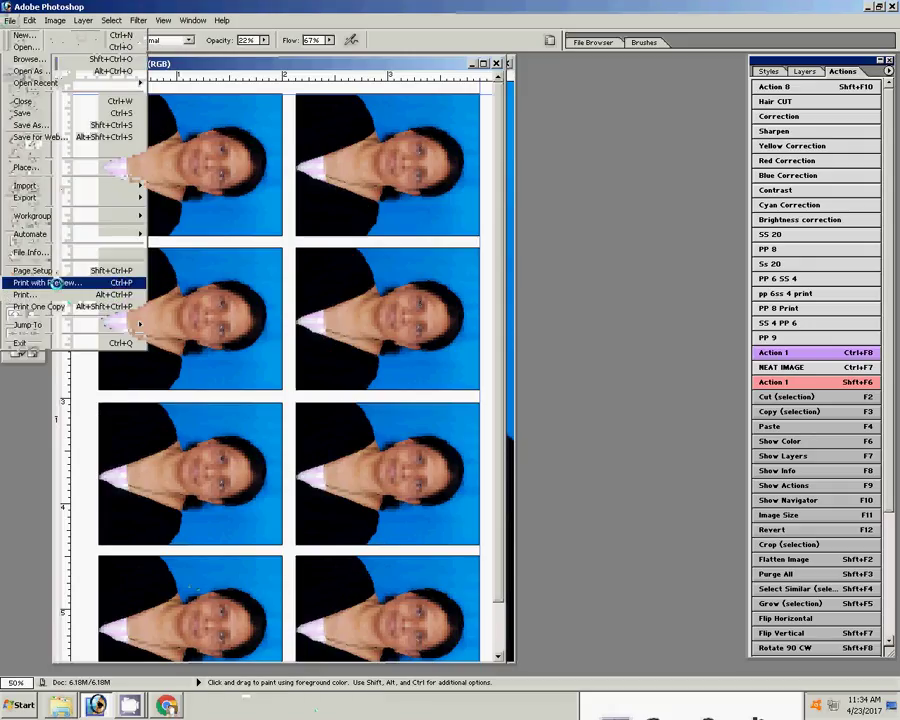
# Step: Print one copy of the Untitled-1 sheet on the HiTi S420 via Print with Preview
pyautogui.click(30, 283)
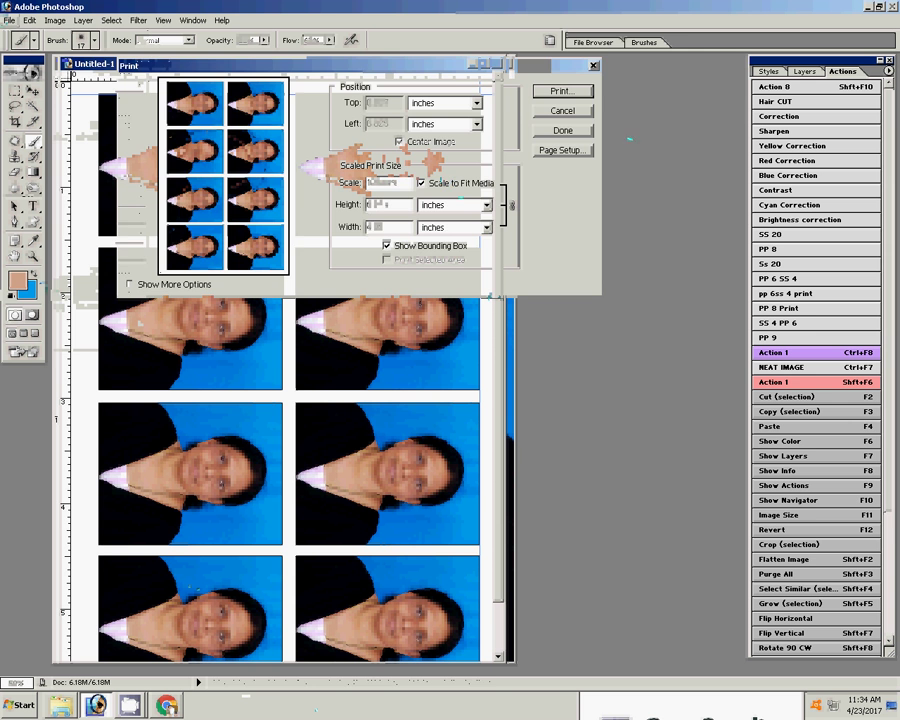
pyautogui.click(560, 91)
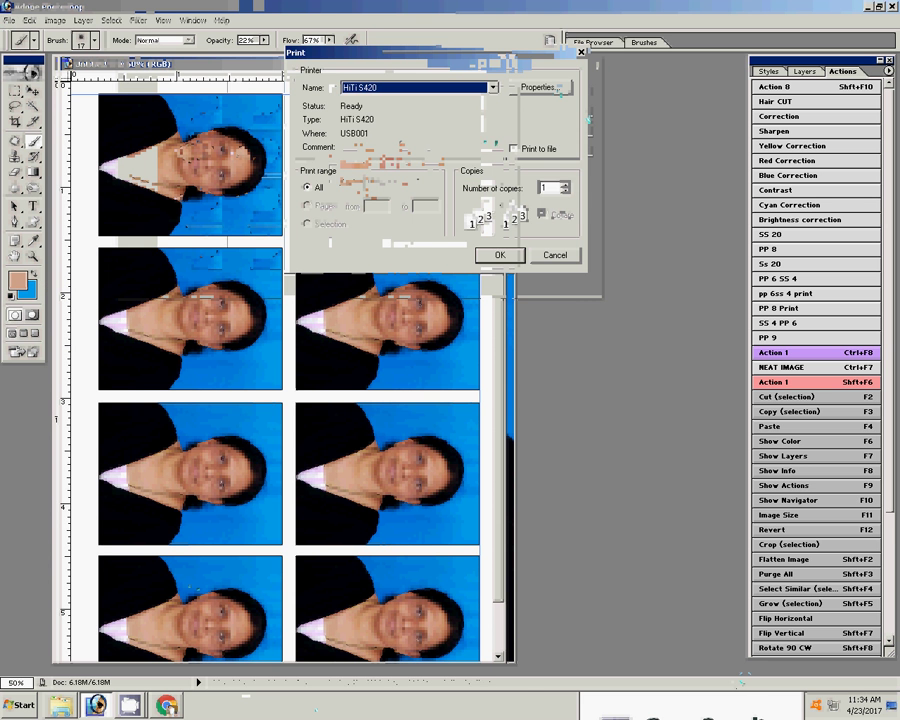
pyautogui.click(504, 256)
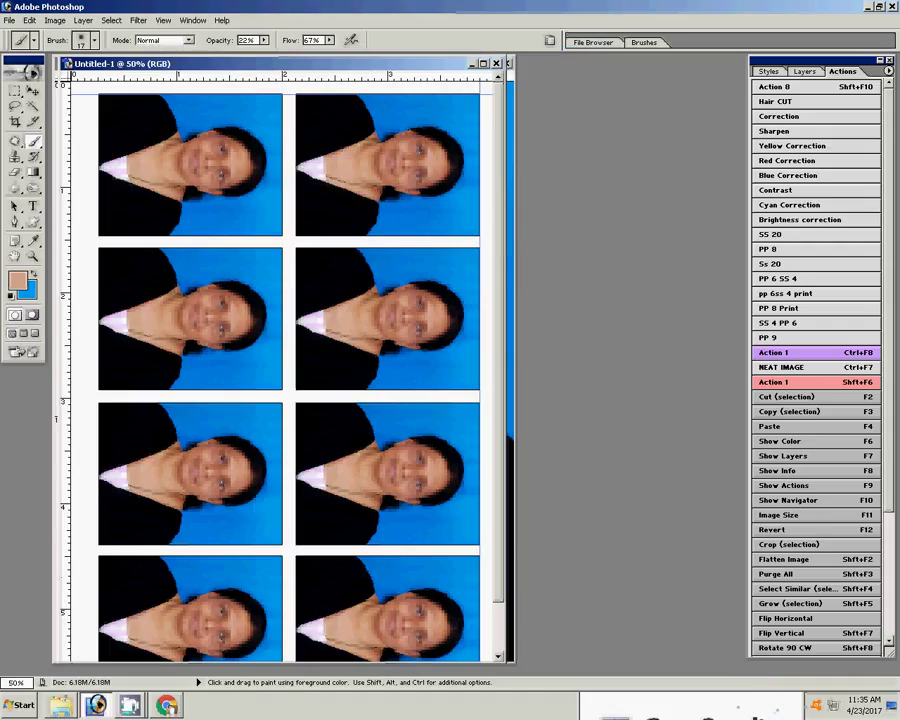
pyautogui.click(129, 705)
pyautogui.click(129, 656)
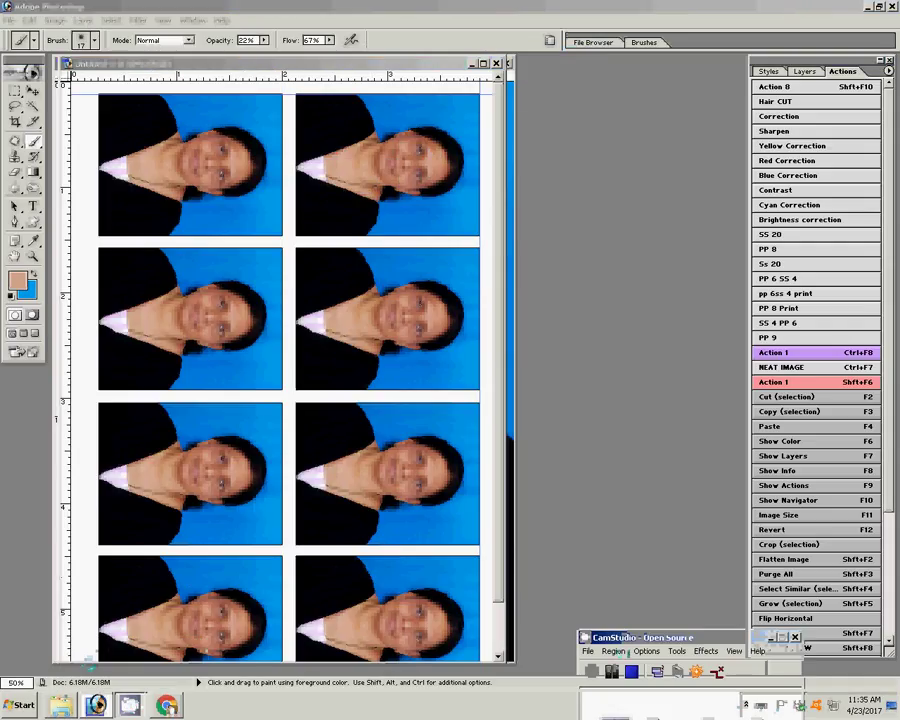